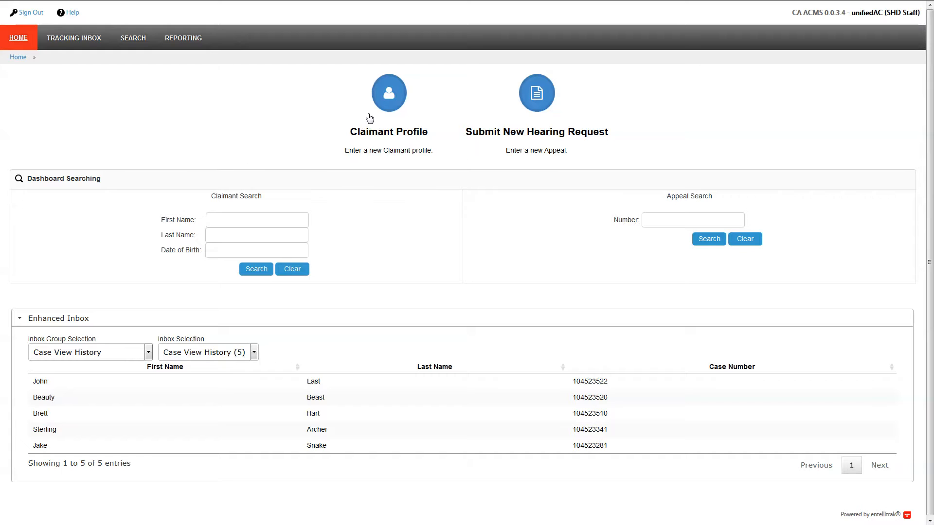
Start a new claimant profile and enter the claimant's name and date of birth
click(387, 109)
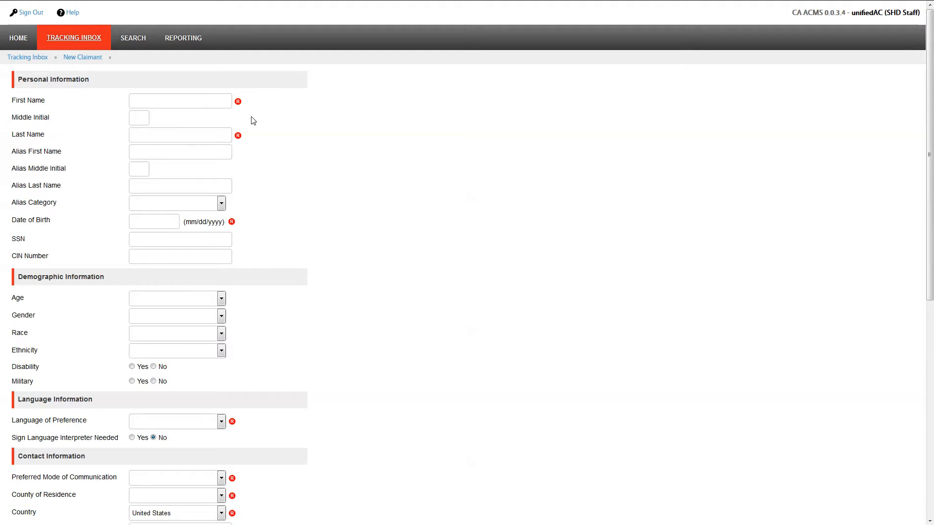
text(Account)
click(160, 222)
click(150, 234)
scroll(340, 374, down, 5)
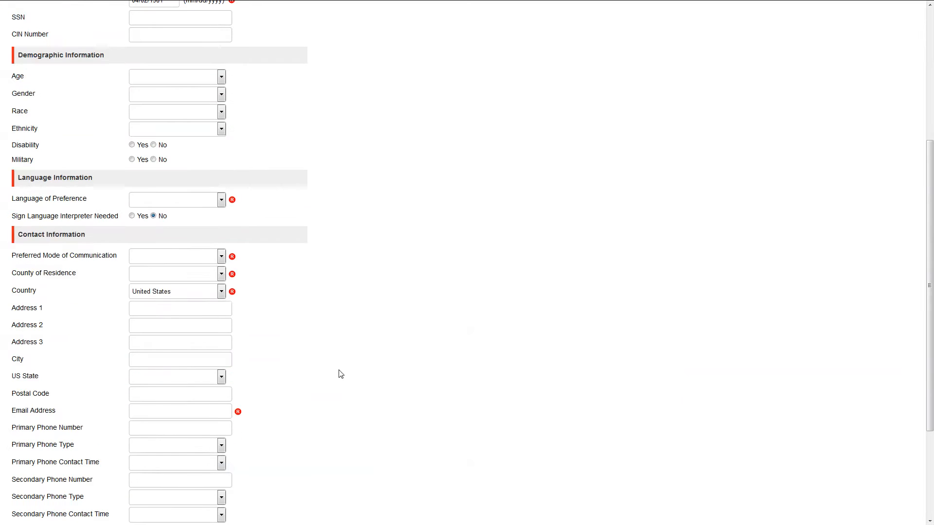
Set language to English, communication mode to Email Address with the e-mail pasted, and county to Butte
click(174, 201)
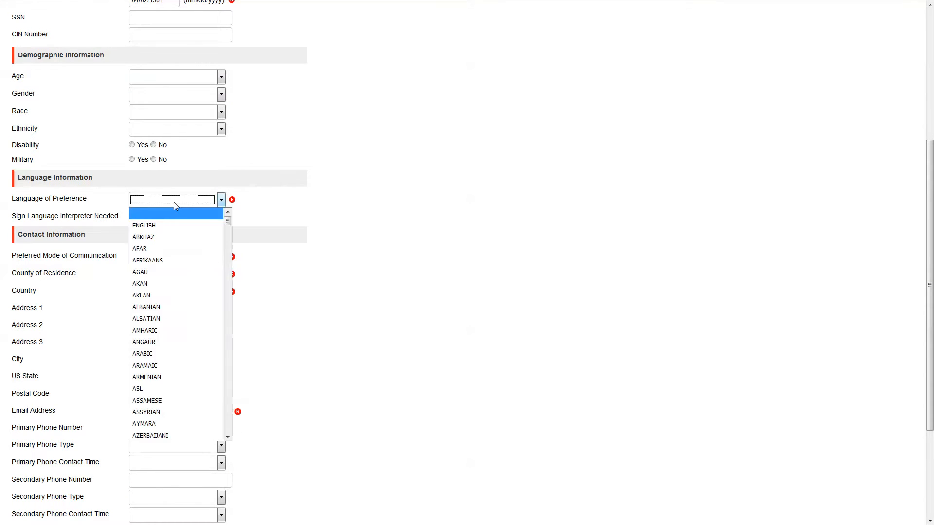
click(159, 225)
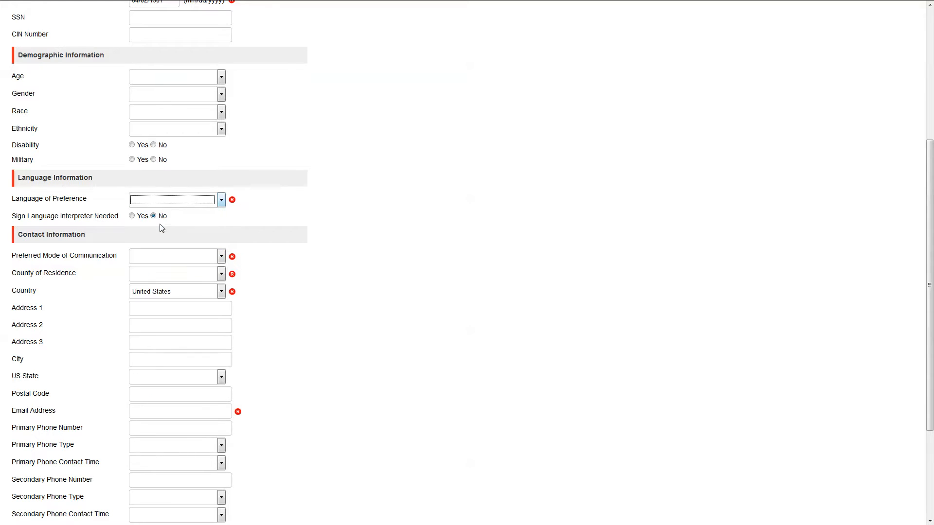
click(178, 258)
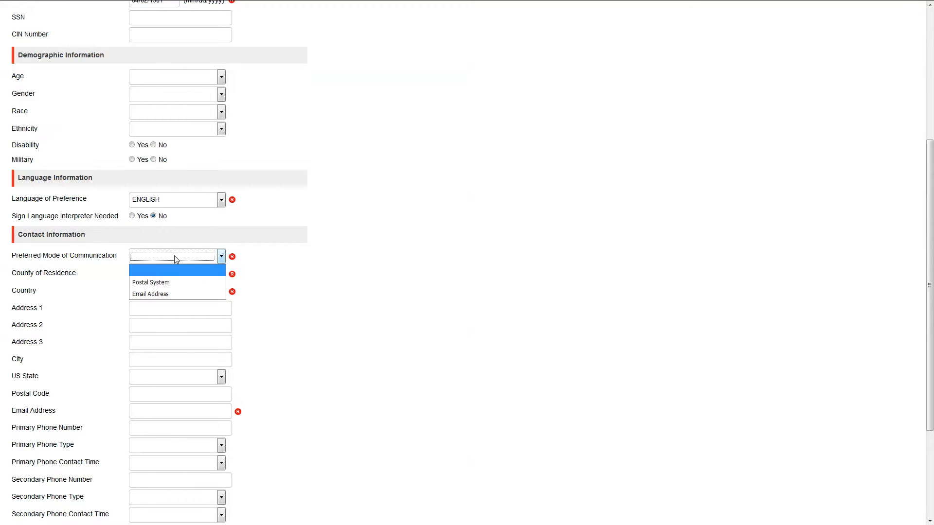
click(163, 294)
click(212, 410)
key(ctrl+v)
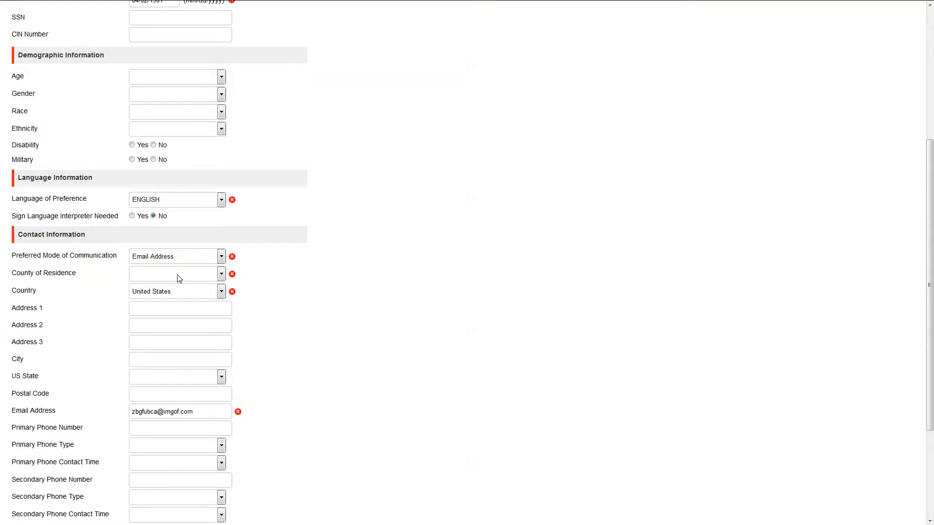
click(149, 276)
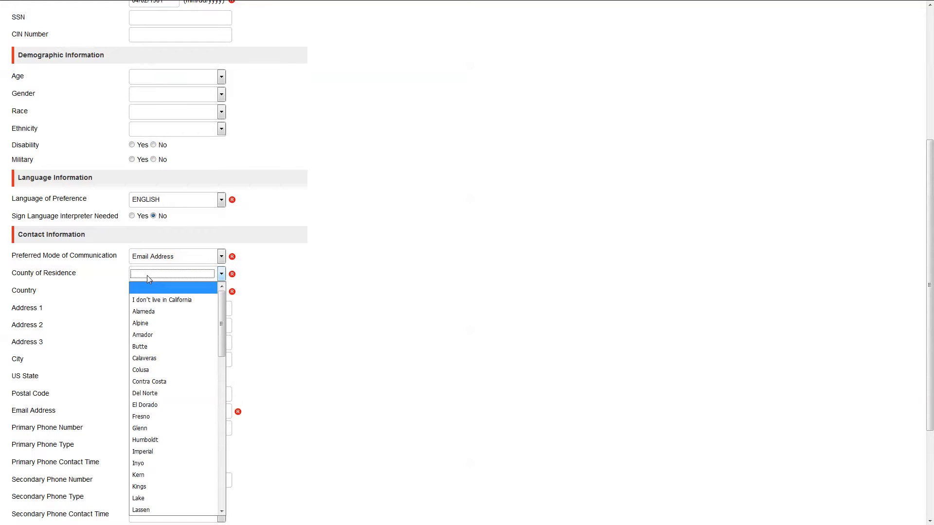
click(146, 346)
Save the claimant profile and start a new appeal for this claimant
scroll(302, 355, down, 3)
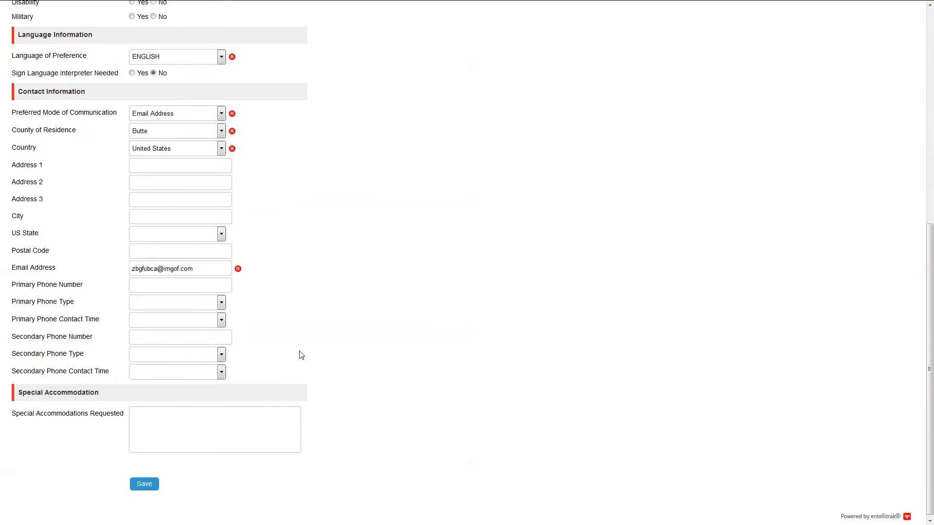
click(142, 483)
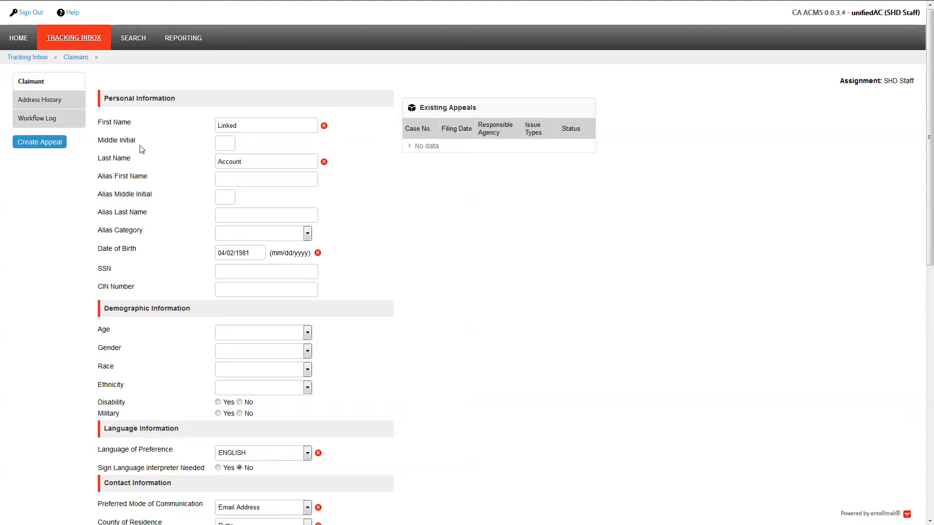
click(39, 145)
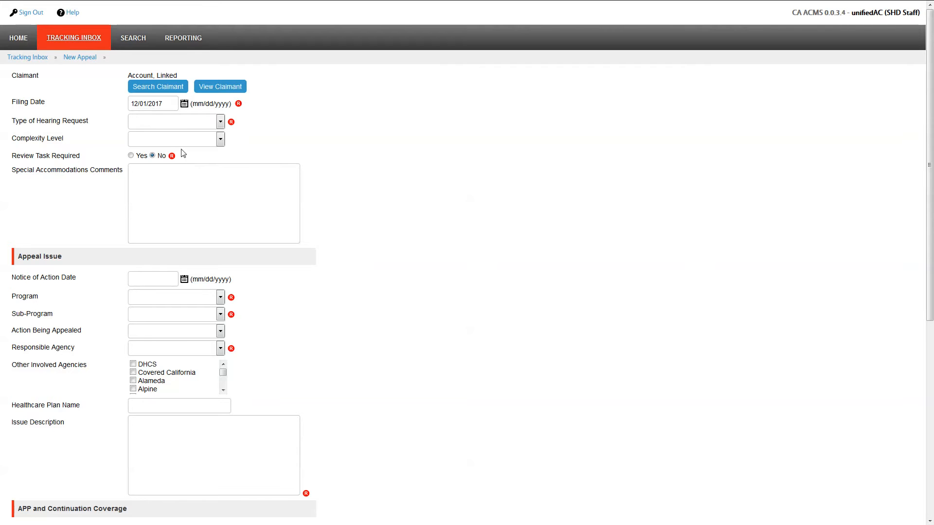
Make the appeal a Written hearing request with Program and Sub-Program CalFresh and responsible agency Butte
click(166, 122)
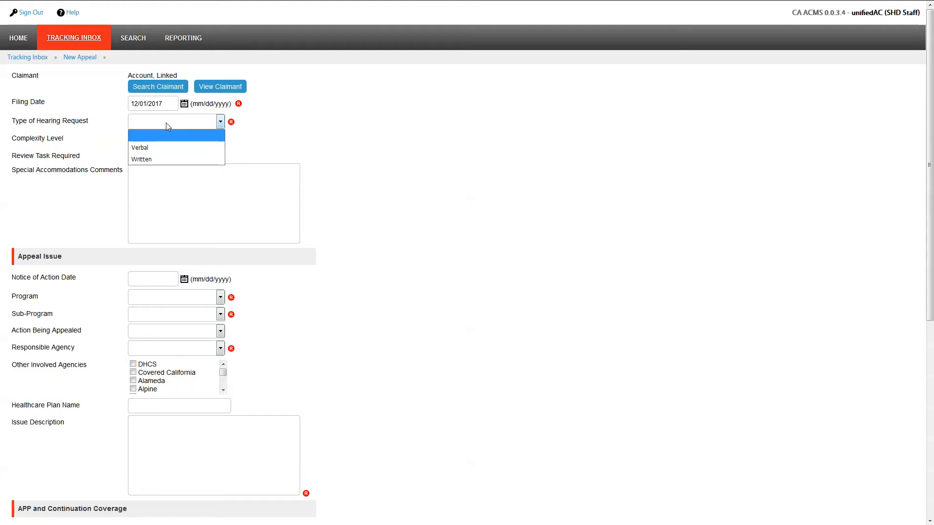
click(159, 160)
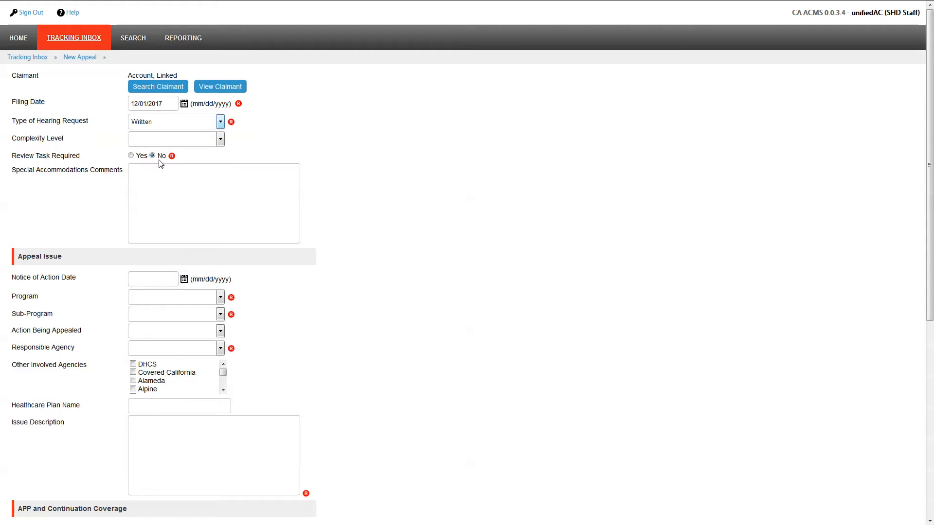
scroll(155, 196, down, 3)
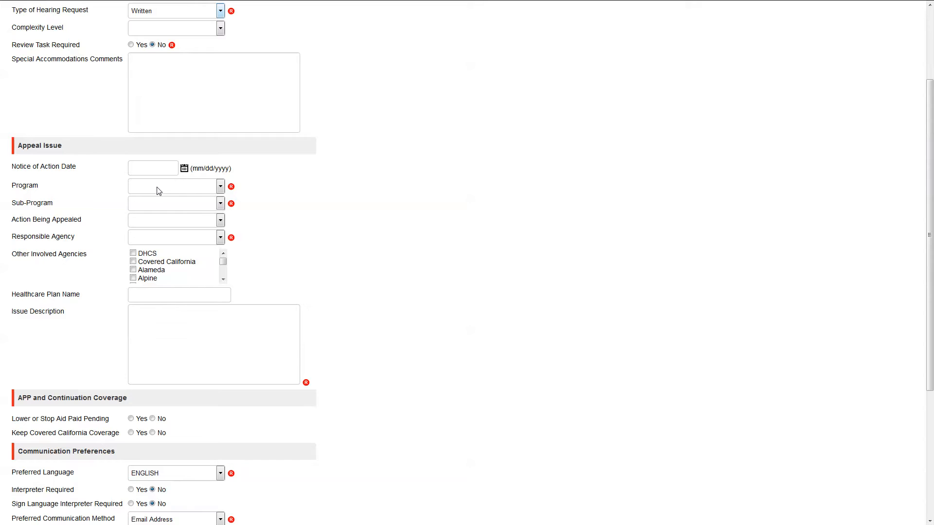
click(159, 190)
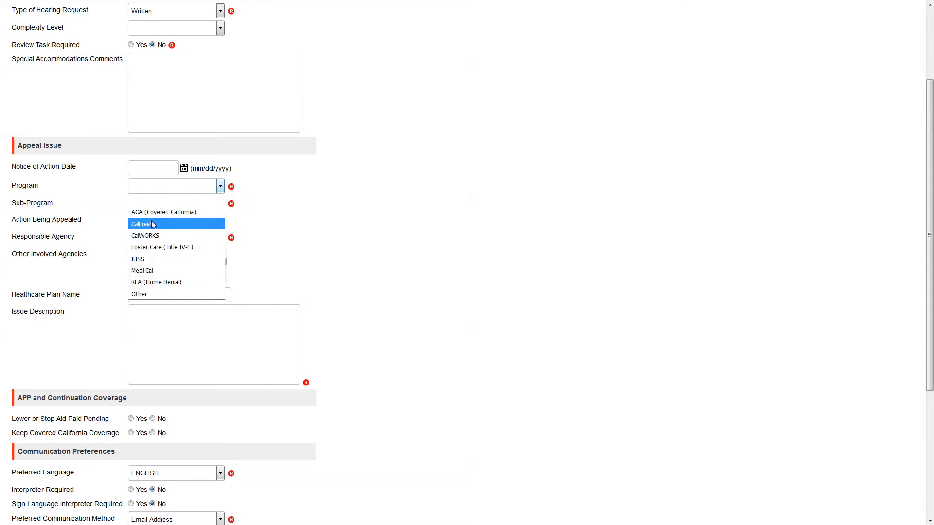
click(152, 220)
click(153, 206)
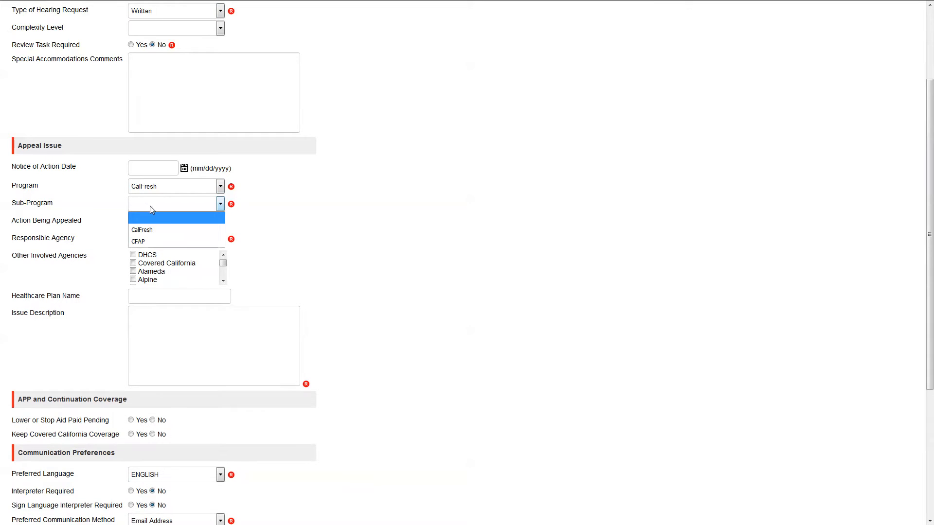
click(150, 229)
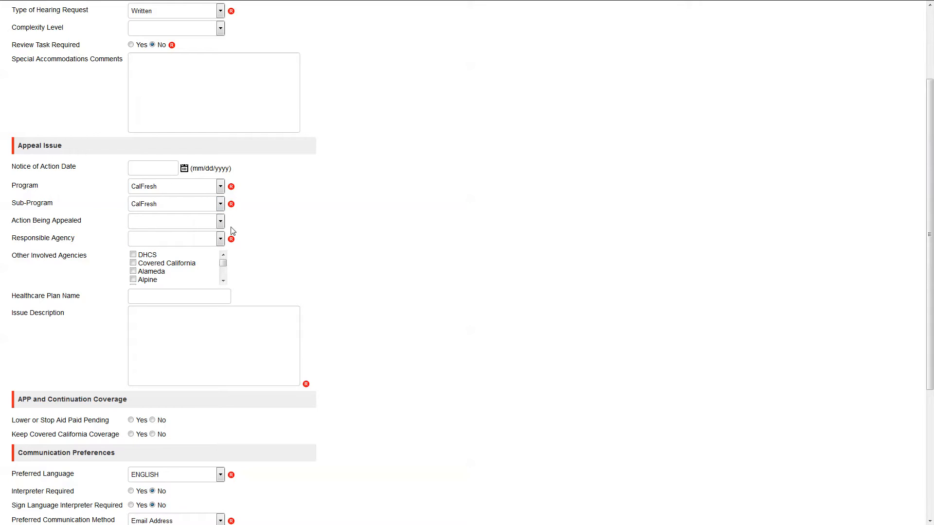
click(189, 239)
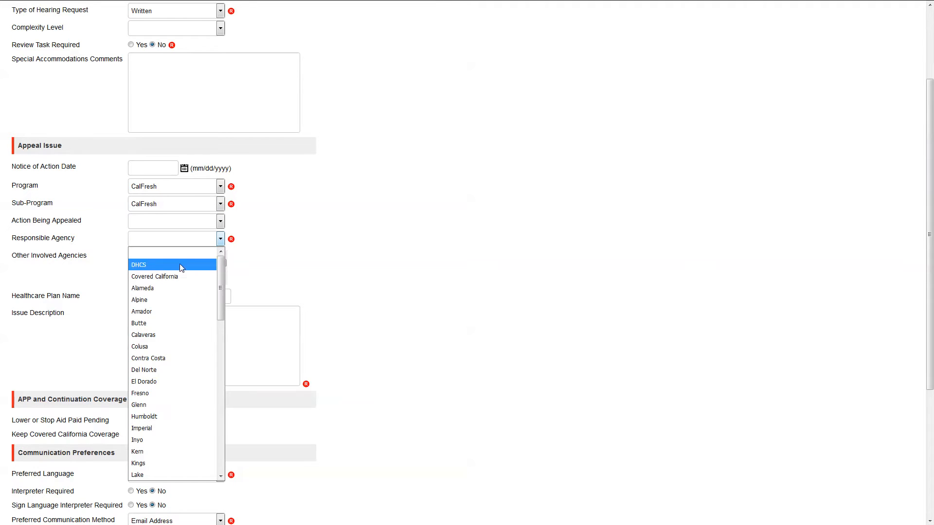
click(160, 322)
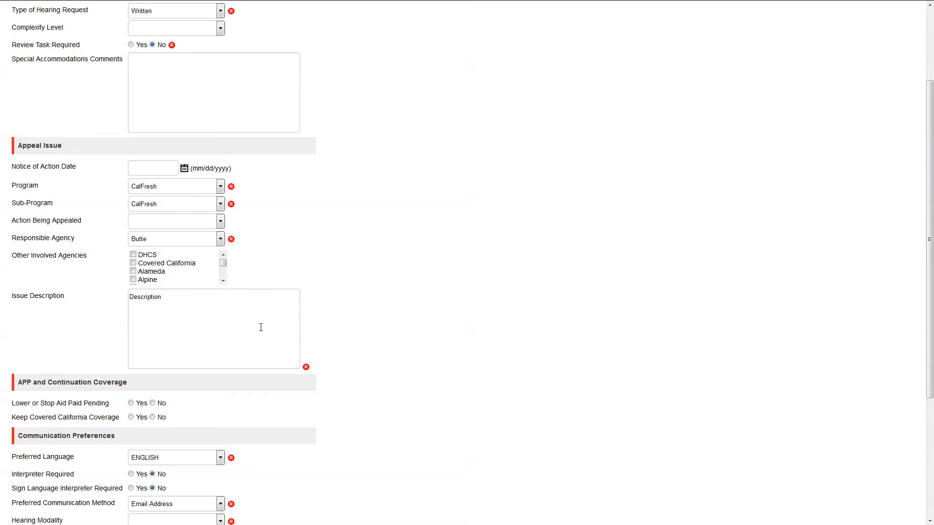
Set hearing modality to Phone and expedited hearing to No, save the appeal, and sign out
scroll(259, 327, down, 4)
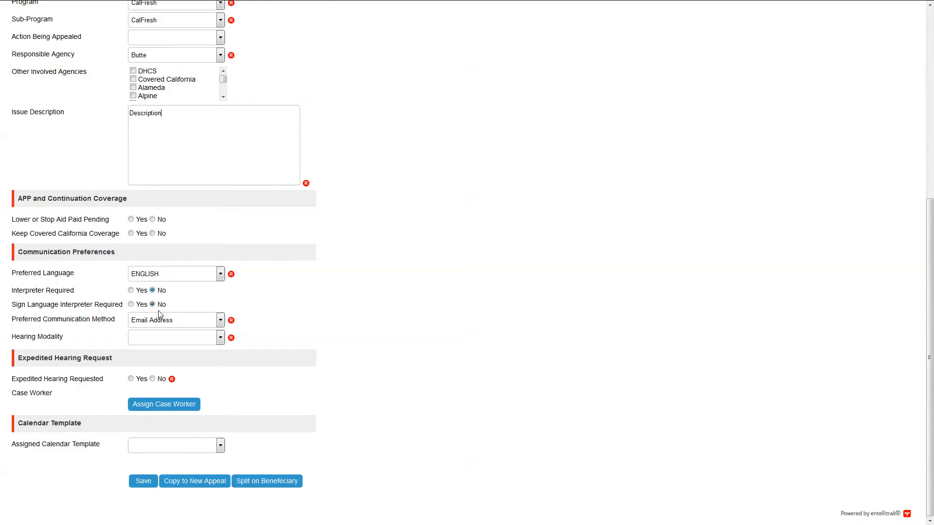
click(171, 337)
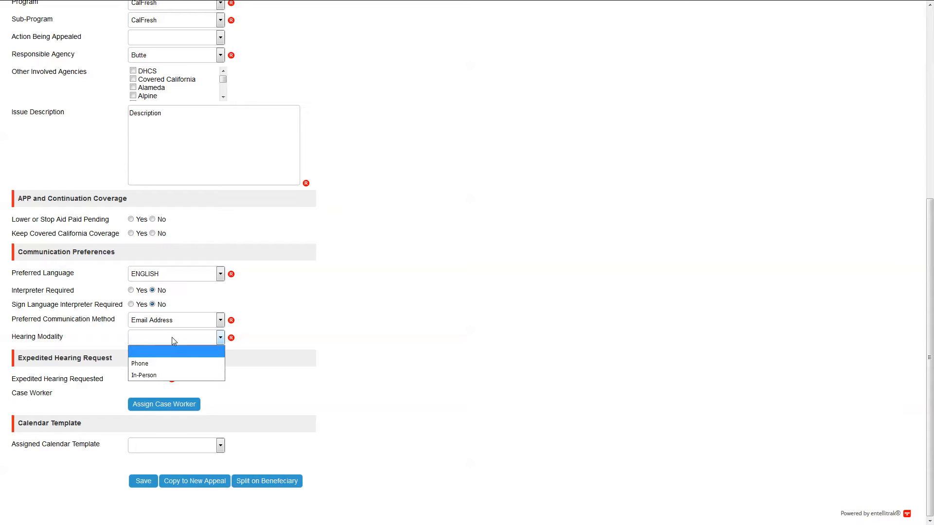
click(163, 363)
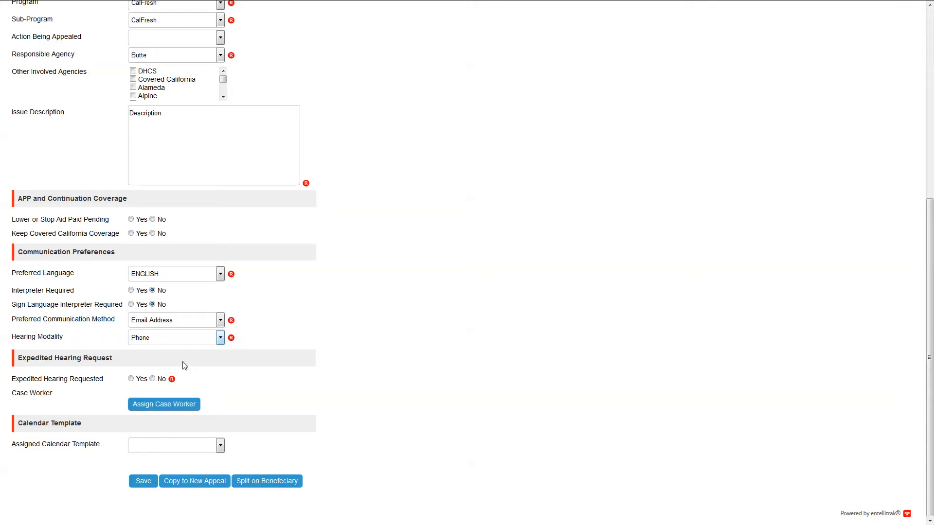
click(153, 380)
click(140, 480)
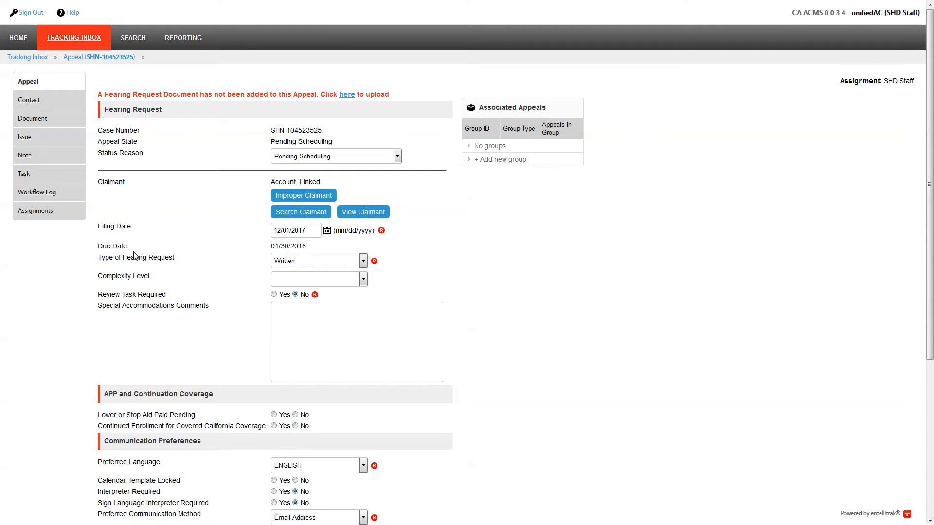
click(32, 13)
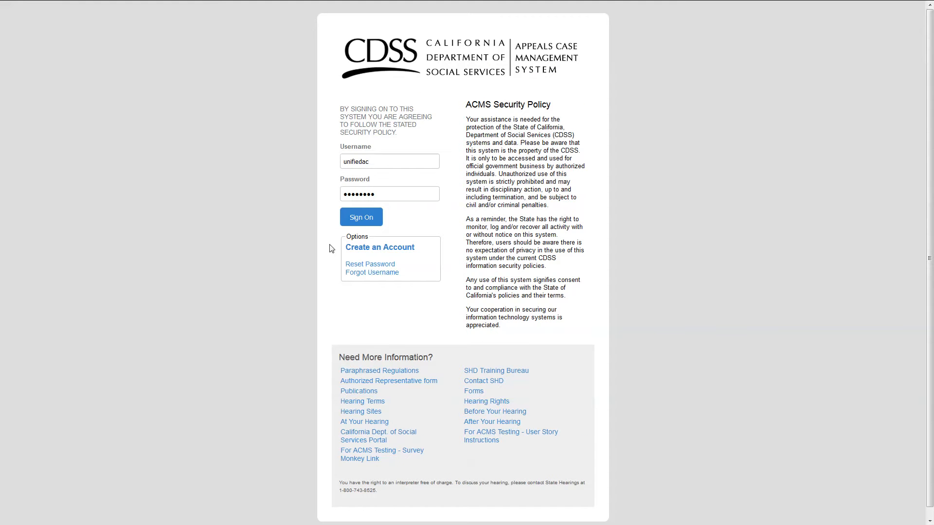
Begin a new account registration, accept the terms, and go to the first name field
click(368, 249)
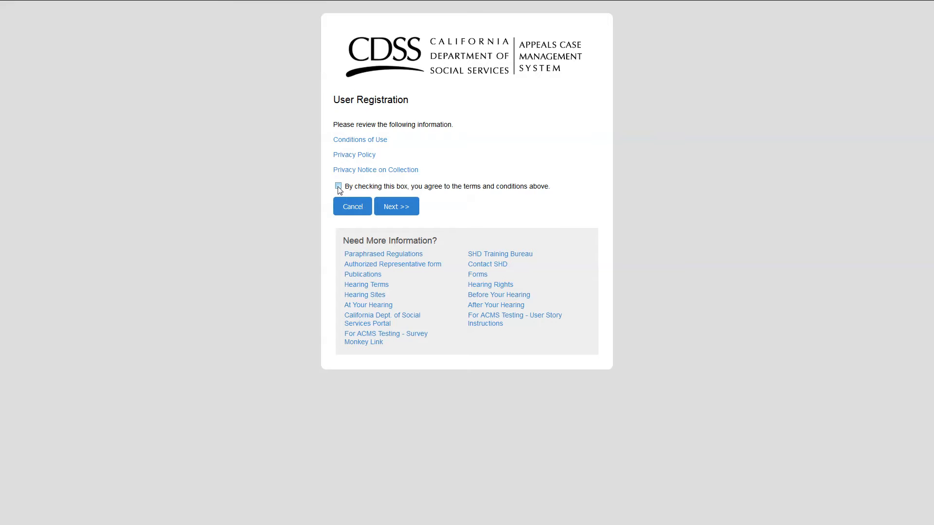
click(394, 211)
click(374, 195)
Enter the user's first and last name, the e-mail address, and its confirmation
text(Link)
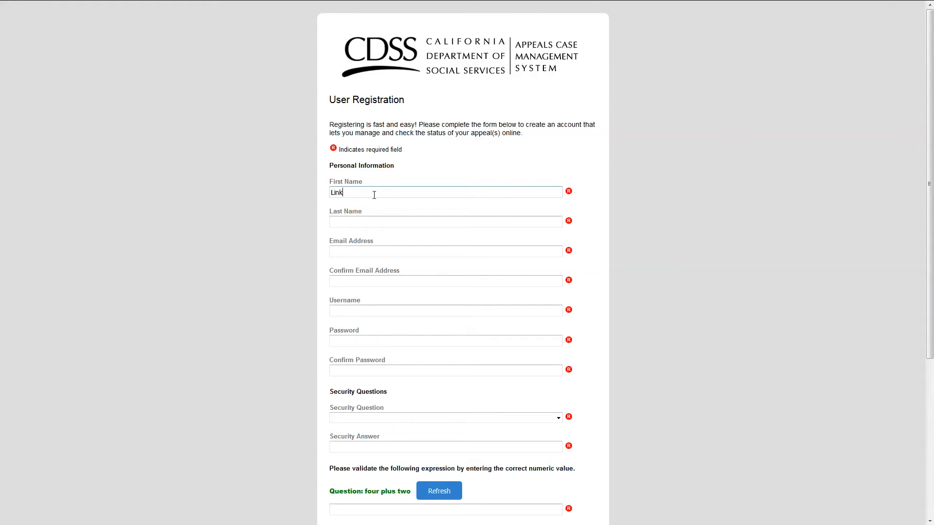
key(Tab)
text(Account)
key(Tab)
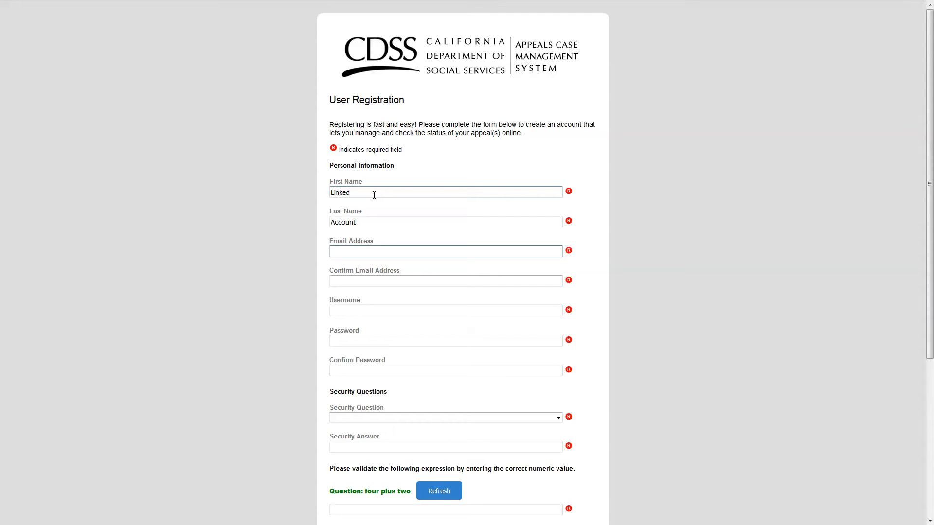
key(ctrl+v)
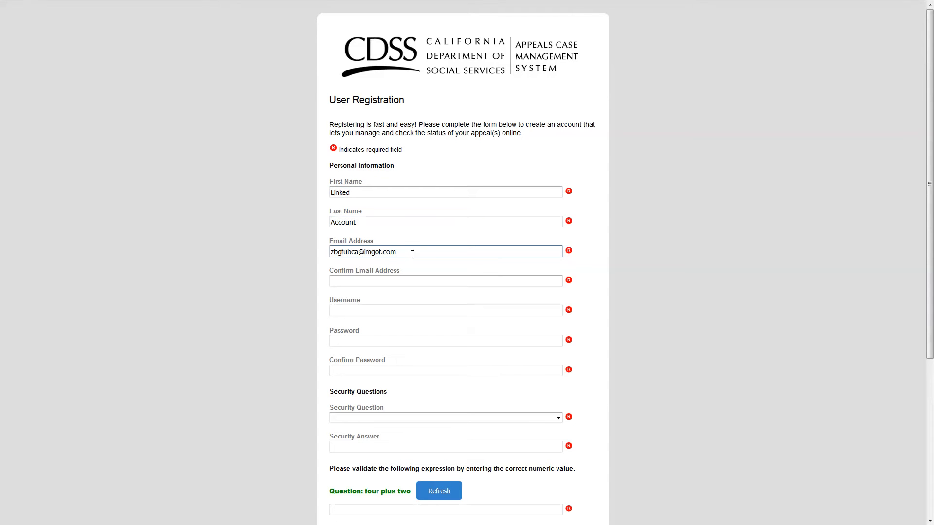
click(364, 280)
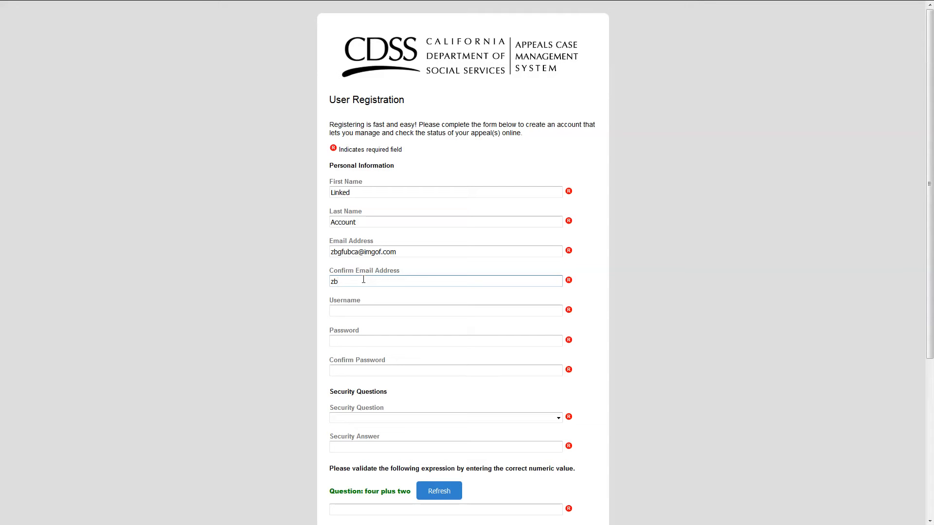
key(Tab)
Enter the new username and the account password with its confirmation
text(linked.account)
key(Tab)
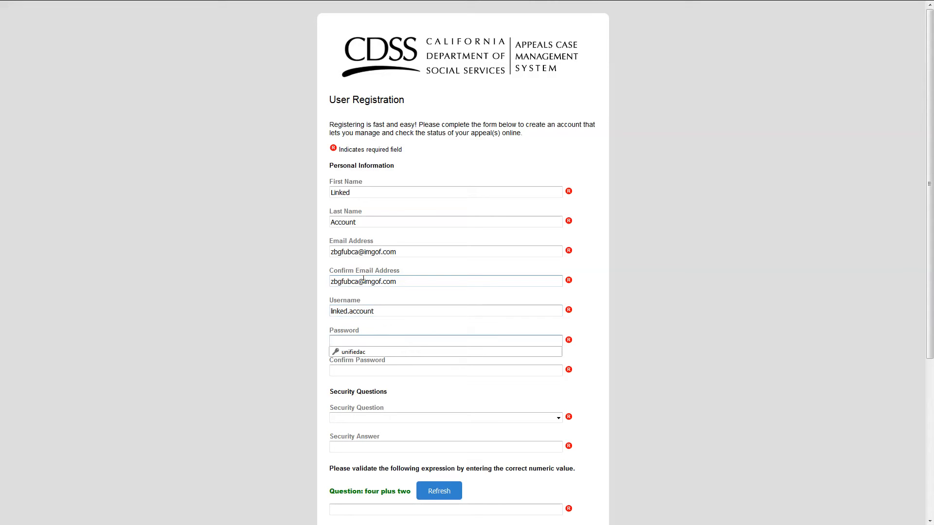
text(••••)
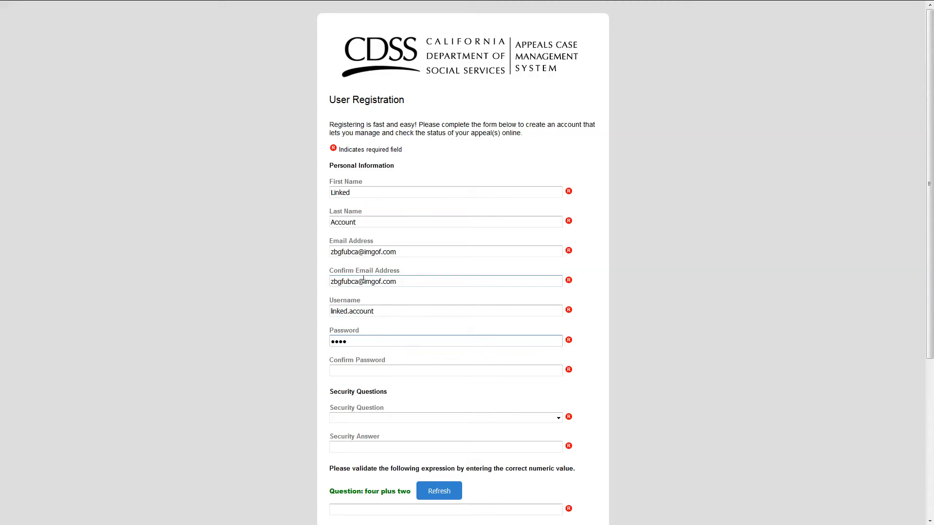
text(•••••)
key(Tab)
text(•)
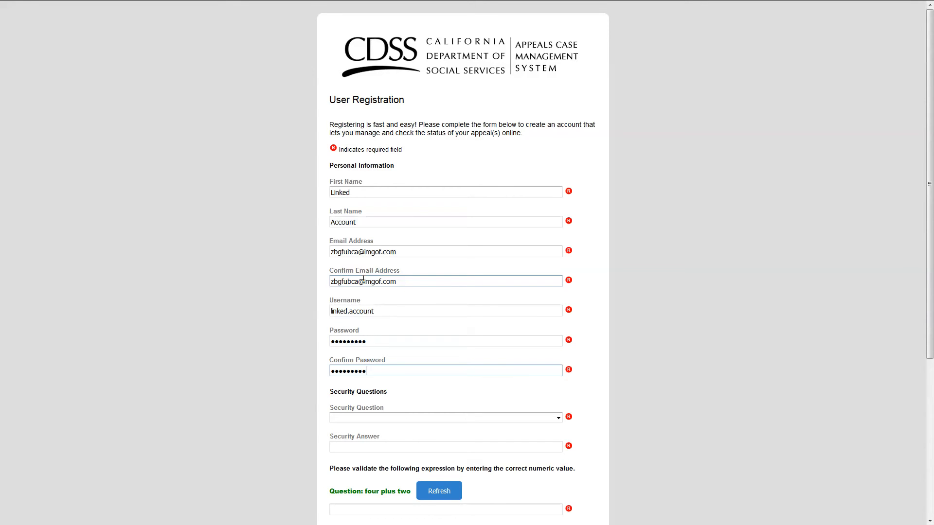
Choose the mother's maiden name question with answer 'Test', answer 6, certify, and register
click(345, 419)
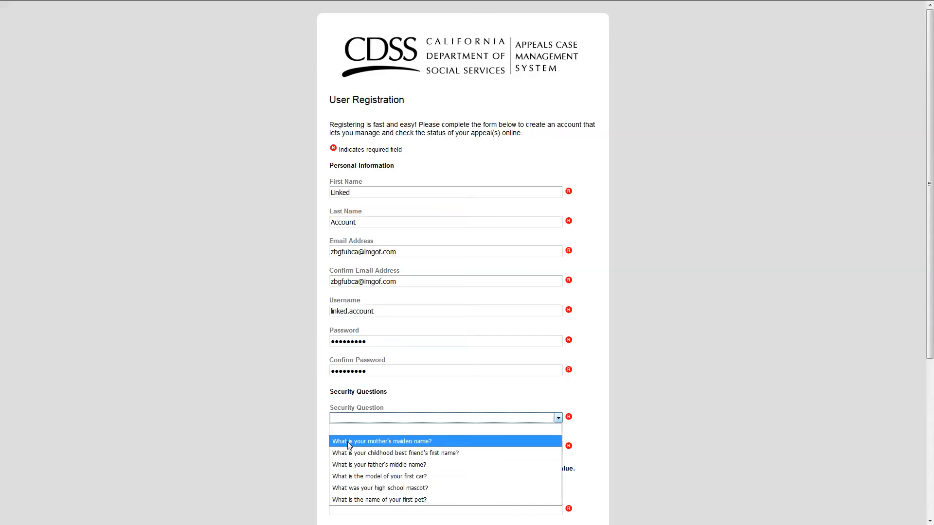
click(349, 441)
click(341, 448)
text(Test)
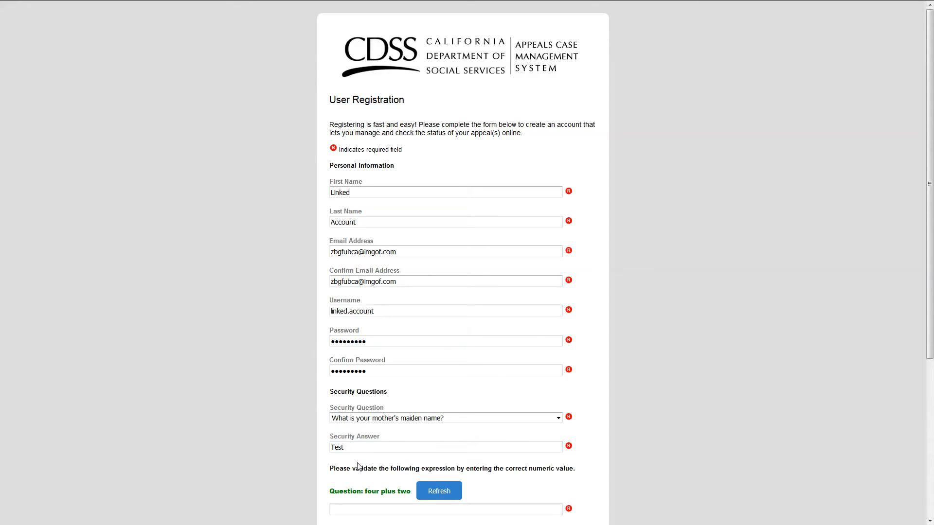
scroll(357, 466, down, 2)
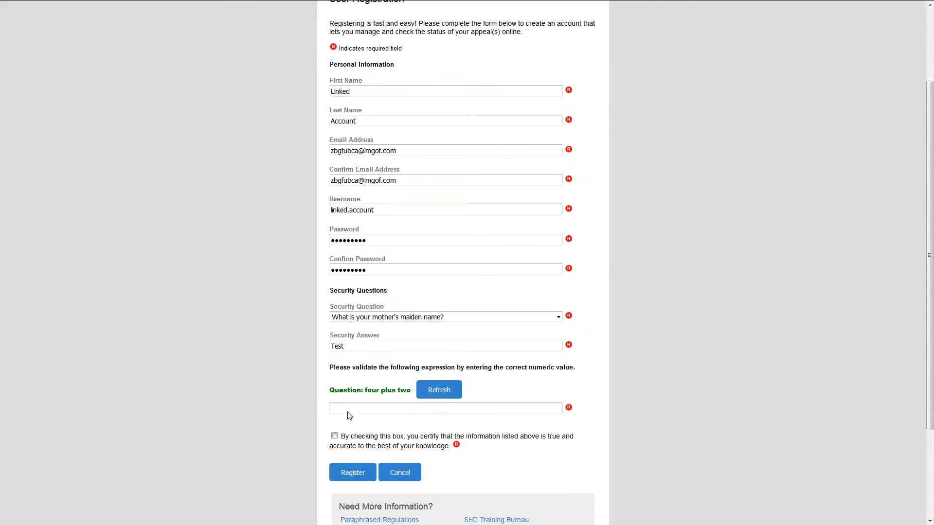
click(357, 404)
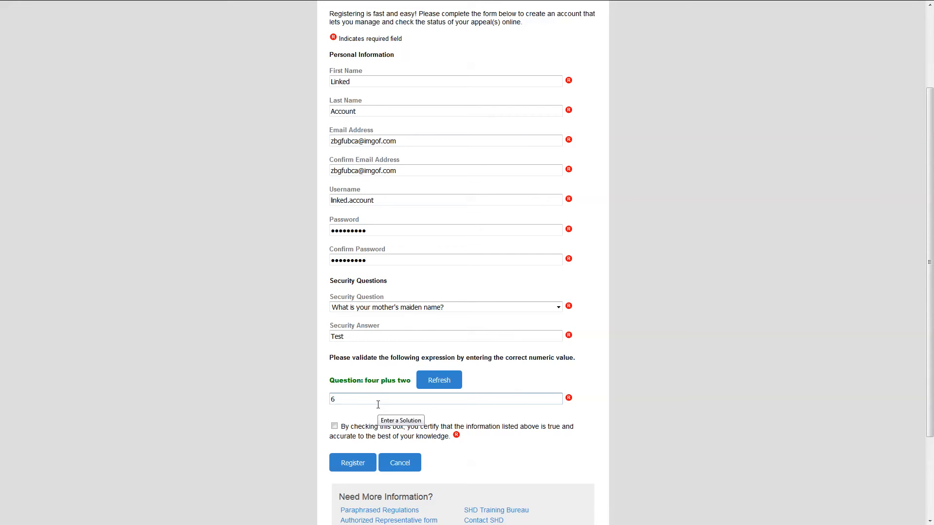
click(334, 426)
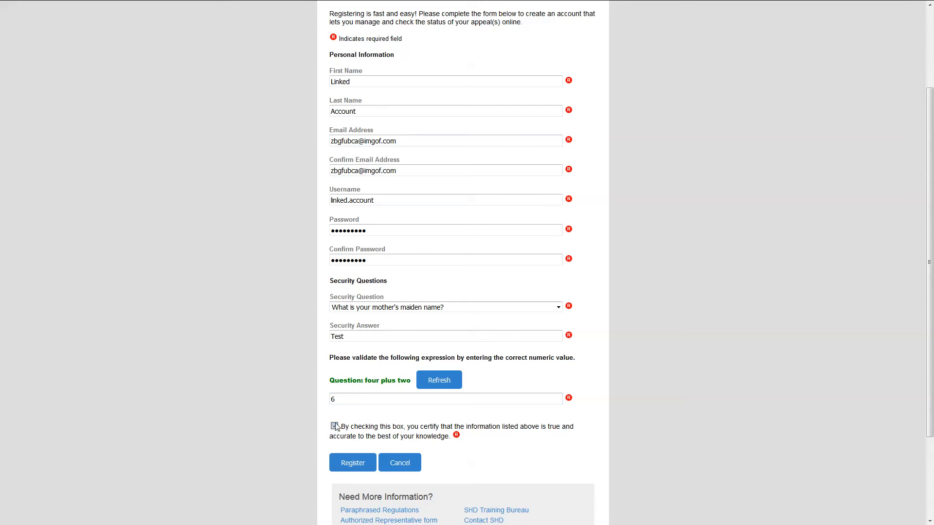
click(349, 465)
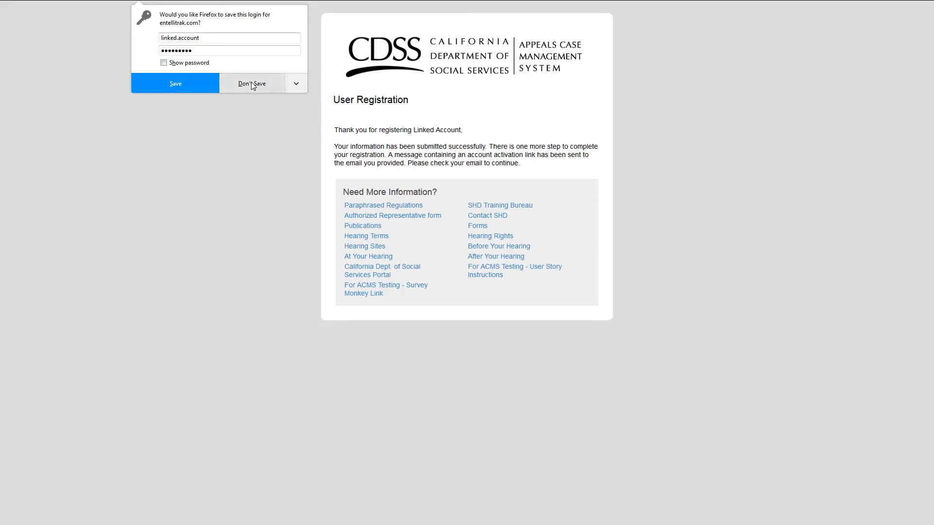
Decline Firefox's offer to save the login
click(251, 83)
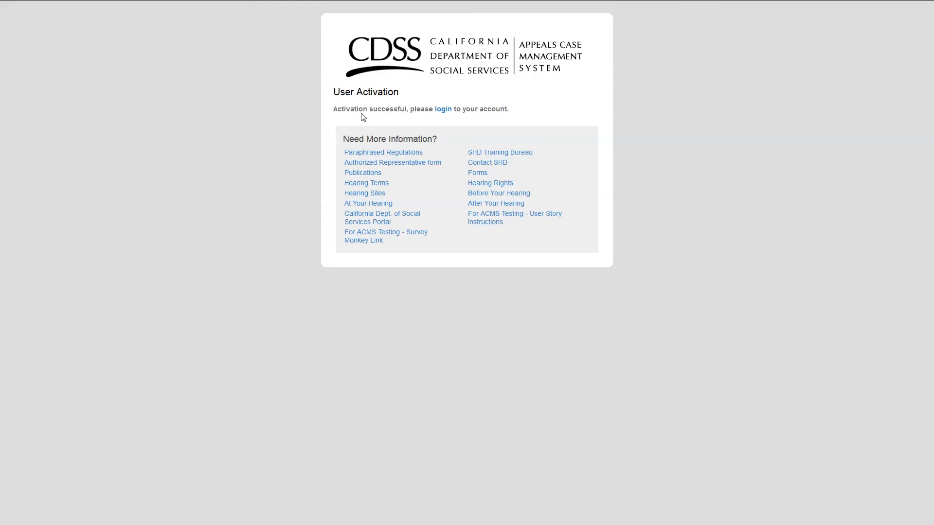
Log in with the new account's username and password, then dismiss the browser's save-login prompt
click(439, 110)
double_click(381, 161)
text(linked.account)
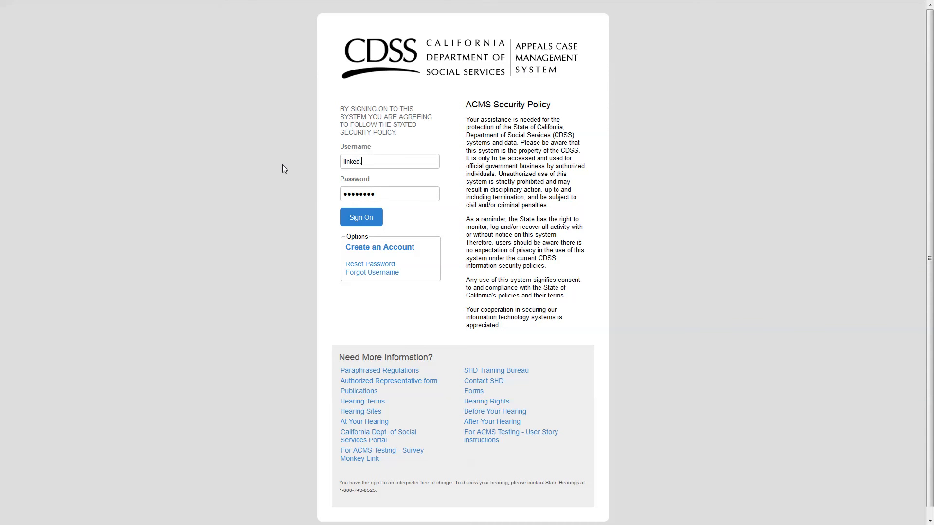
key(Tab)
text(•••••••••)
key(Return)
click(240, 135)
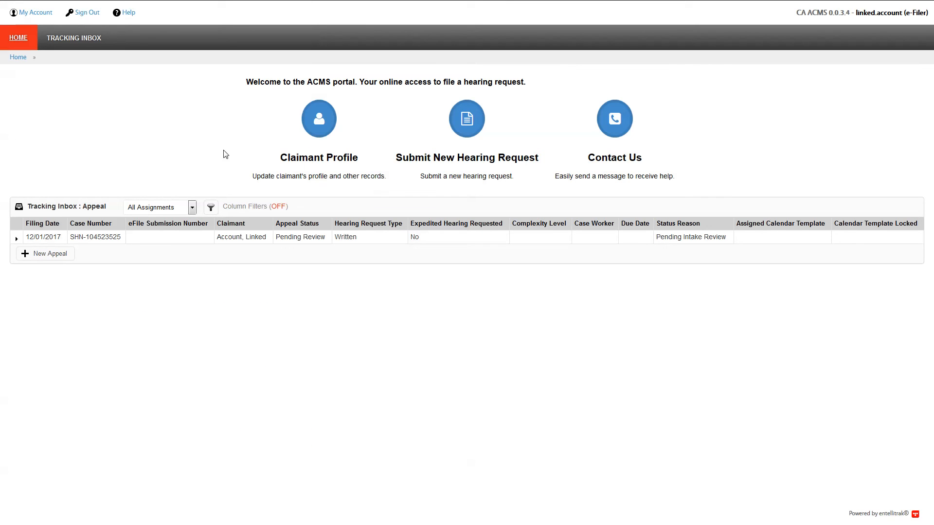